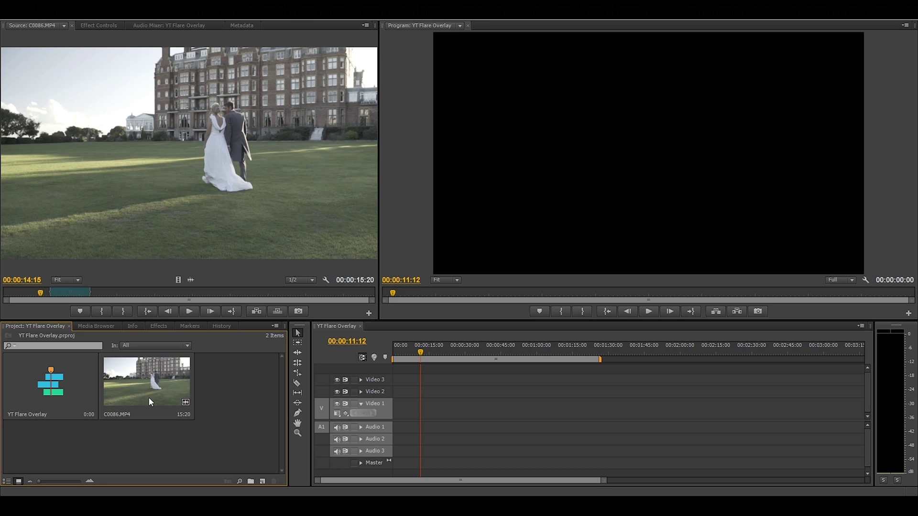
# - Place C0086.MP4 on Video 1, keep the existing sequence settings, and play it back from the start
pyautogui.click(178, 279)
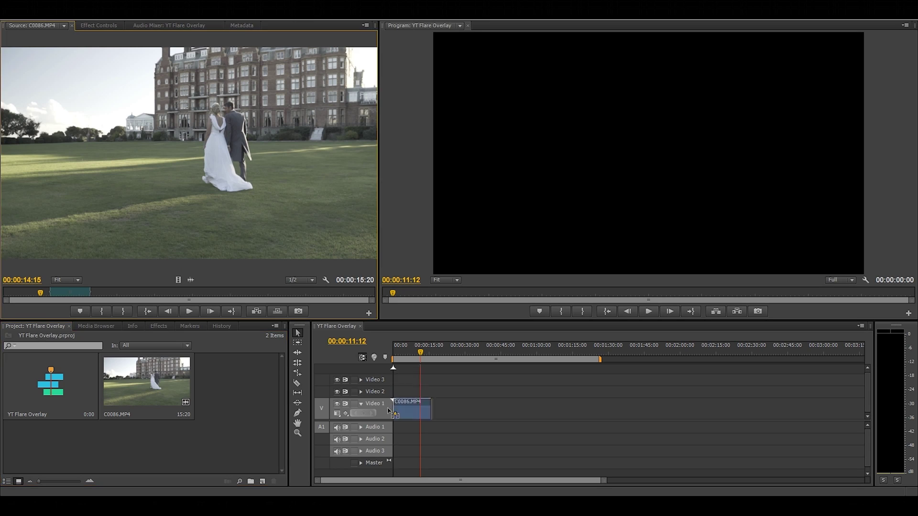
pyautogui.moveTo(389, 410); pyautogui.dragTo(390, 410)
pyautogui.click(529, 277)
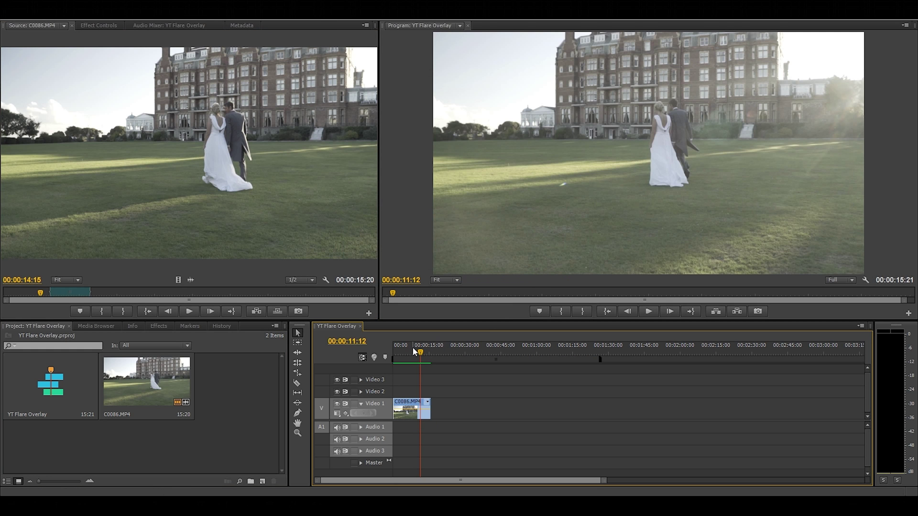
pyautogui.moveTo(394, 354); pyautogui.dragTo(390, 354)
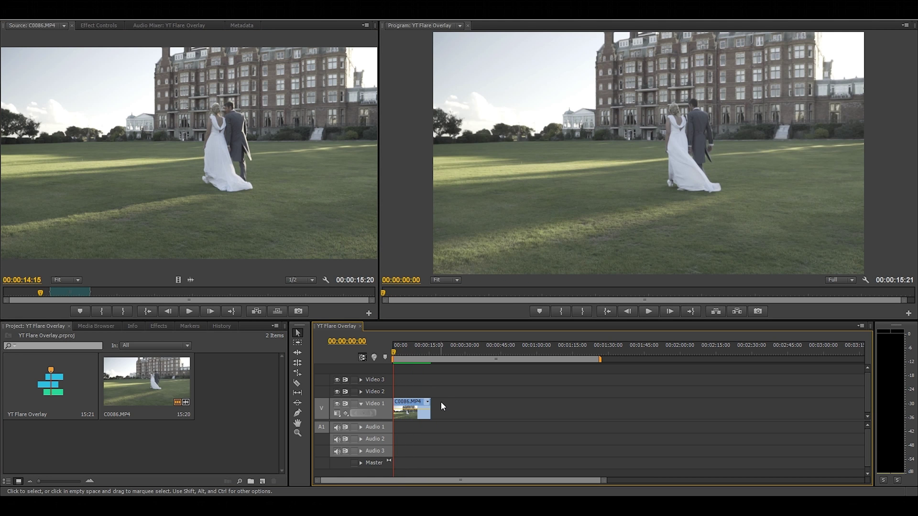
pyautogui.press('space')
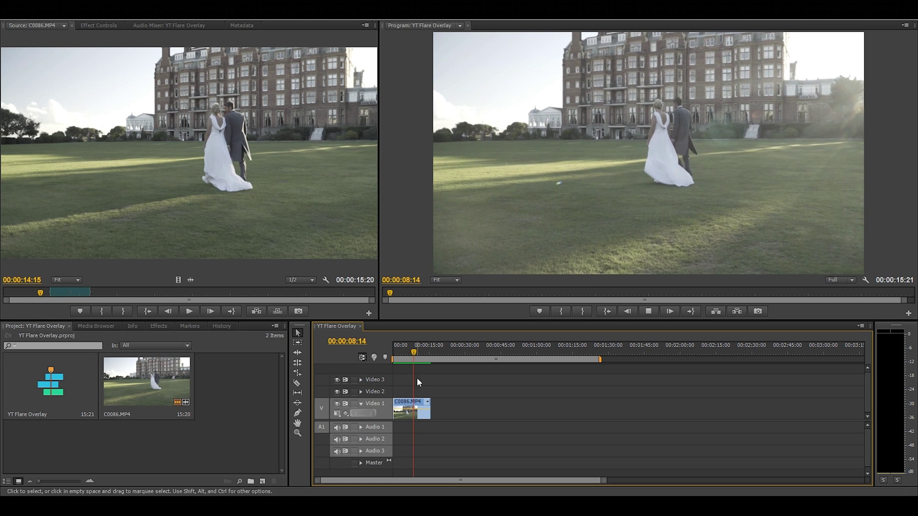
pyautogui.press('space')
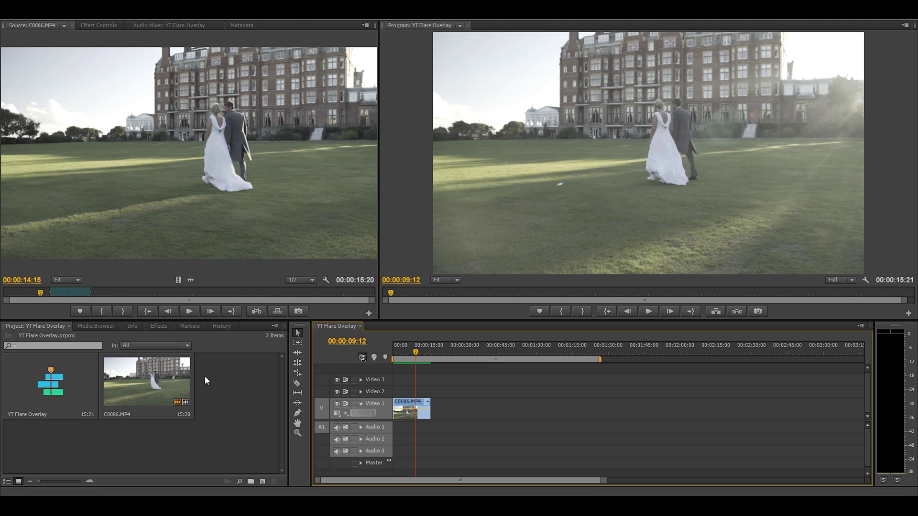
# - Import the Lens Flares 11 - Warm Rays clip into the Project panel
pyautogui.rightClick(217, 380)
pyautogui.click(257, 420)
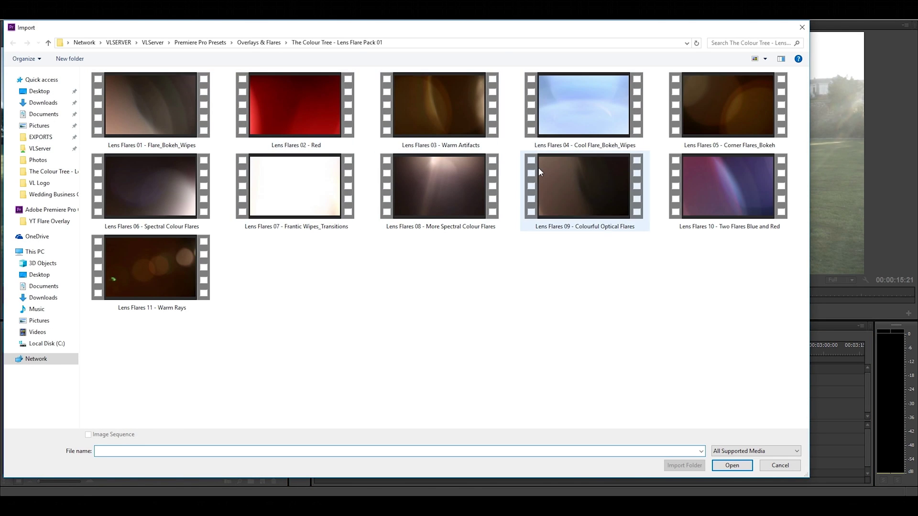
pyautogui.doubleClick(213, 279)
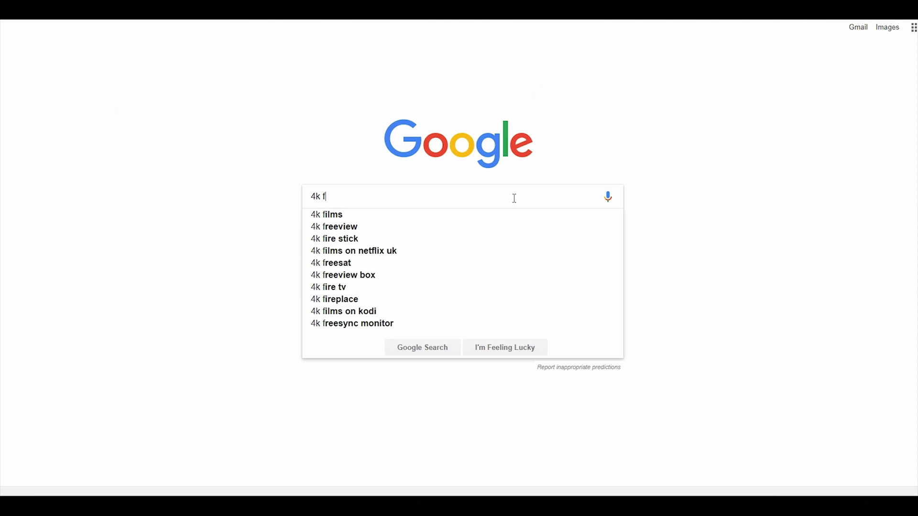
pyautogui.write('lare overlays')
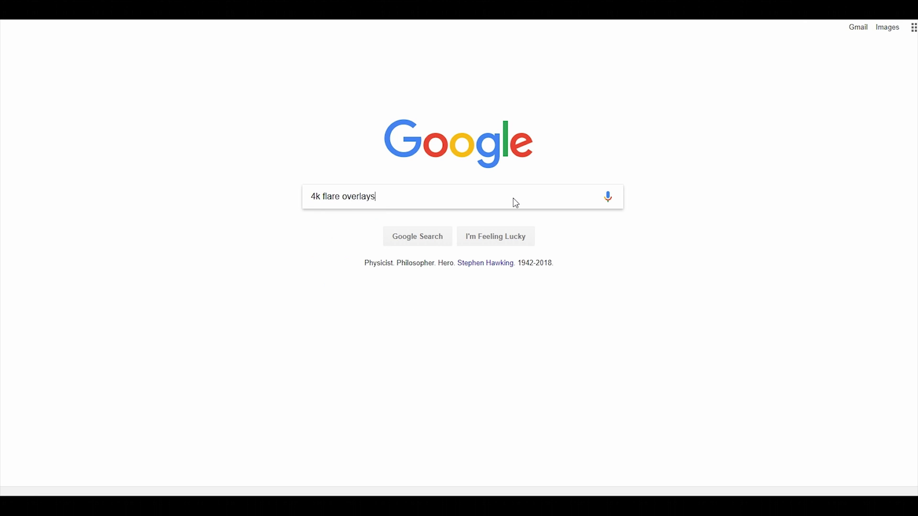
pyautogui.press('Return')
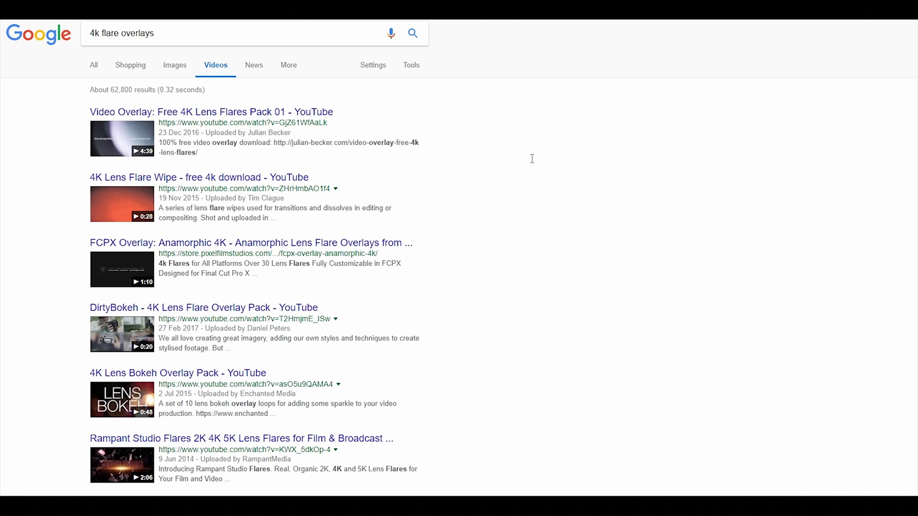
pyautogui.scroll(-8, 575, 182)
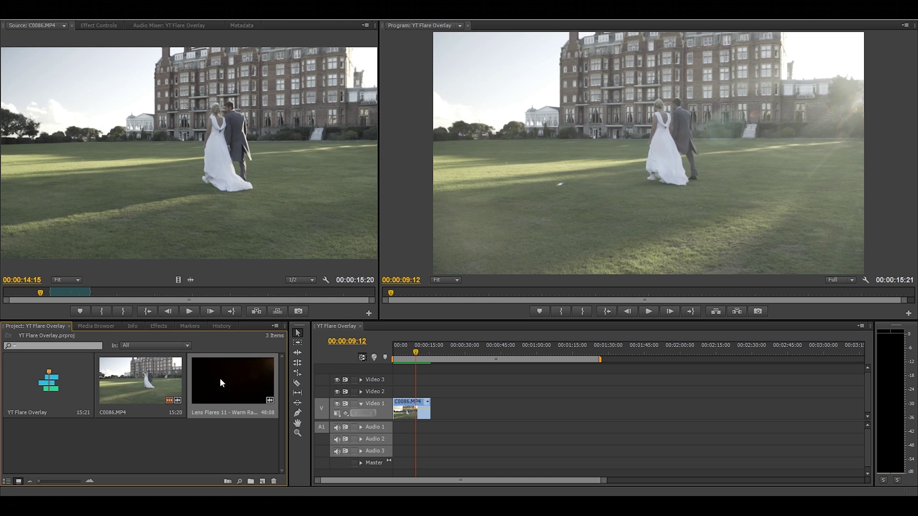
# - Load Warm Rays in the Source monitor and mark a 00:00:07:10 In/Out section around the flare
pyautogui.doubleClick(218, 382)
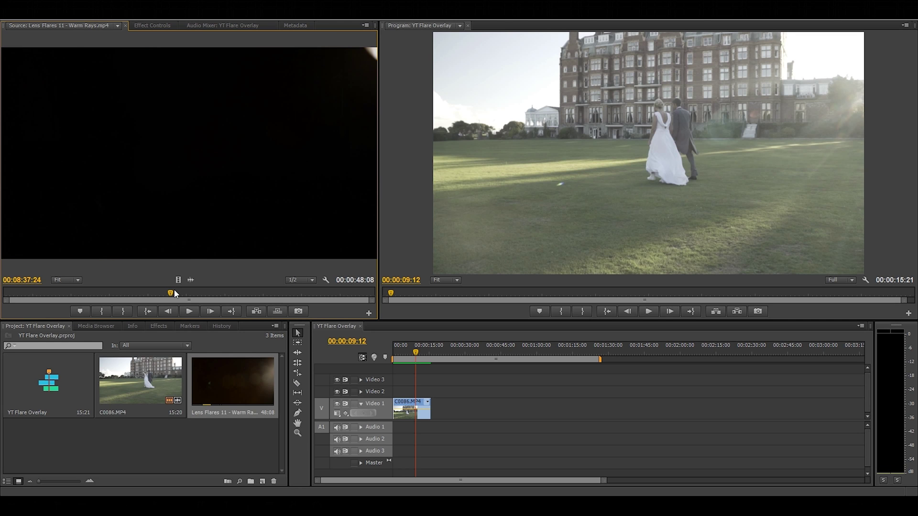
pyautogui.moveTo(175, 294); pyautogui.dragTo(167, 294)
pyautogui.press('i')
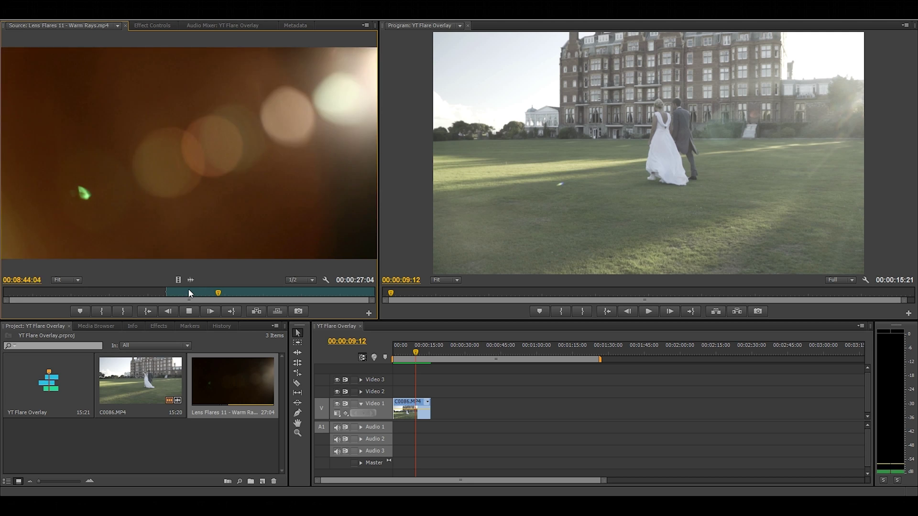
pyautogui.press('o')
pyautogui.press('space')
# - Lay the flare section on Video 2 at the start, extend it 11 frames earlier, and render the preview
pyautogui.moveTo(311, 336); pyautogui.dragTo(390, 392)
pyautogui.click(395, 349)
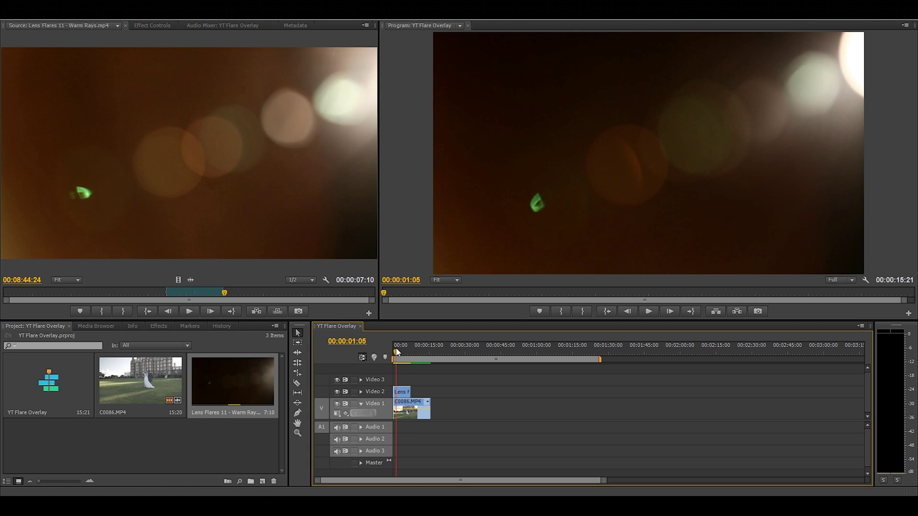
pyautogui.moveTo(396, 352); pyautogui.dragTo(395, 351)
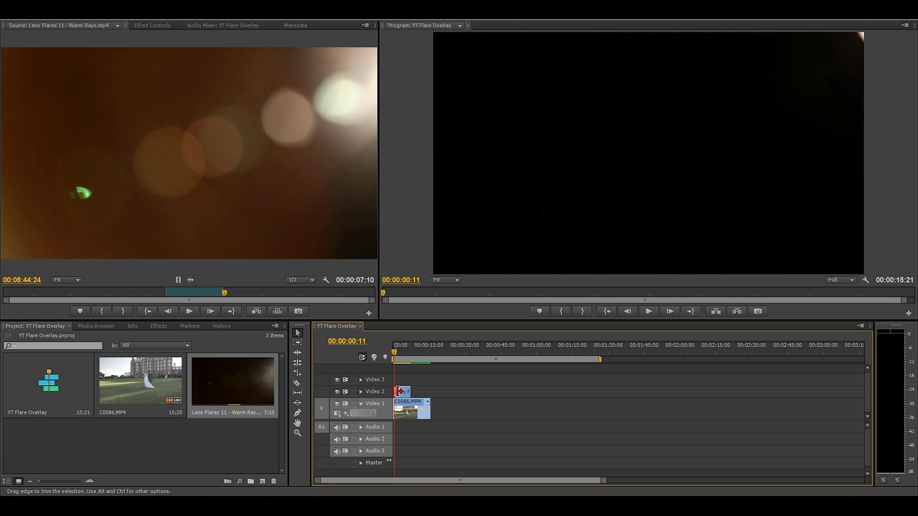
pyautogui.moveTo(405, 393); pyautogui.dragTo(404, 393)
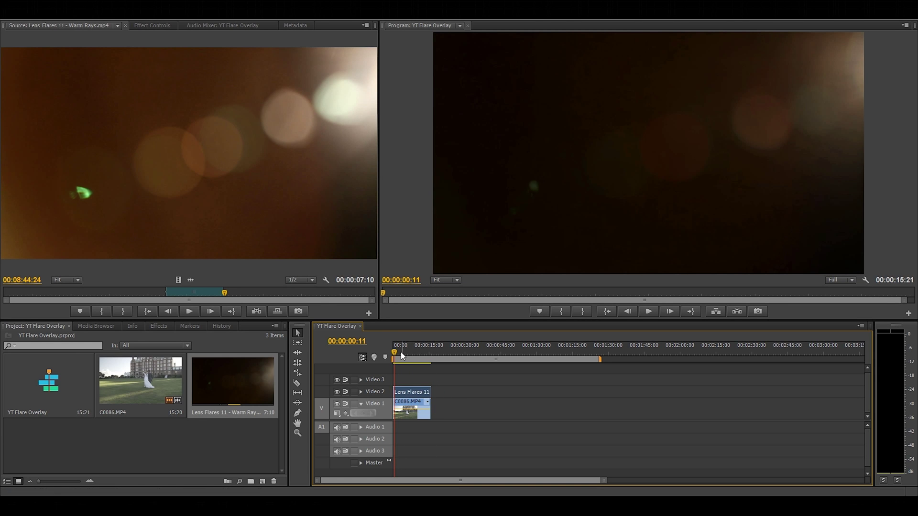
pyautogui.press('Return')
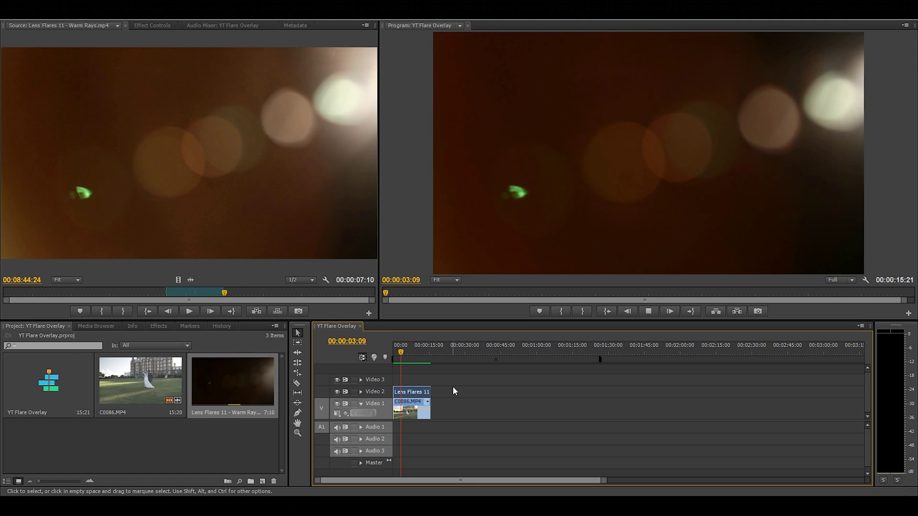
pyautogui.press('space')
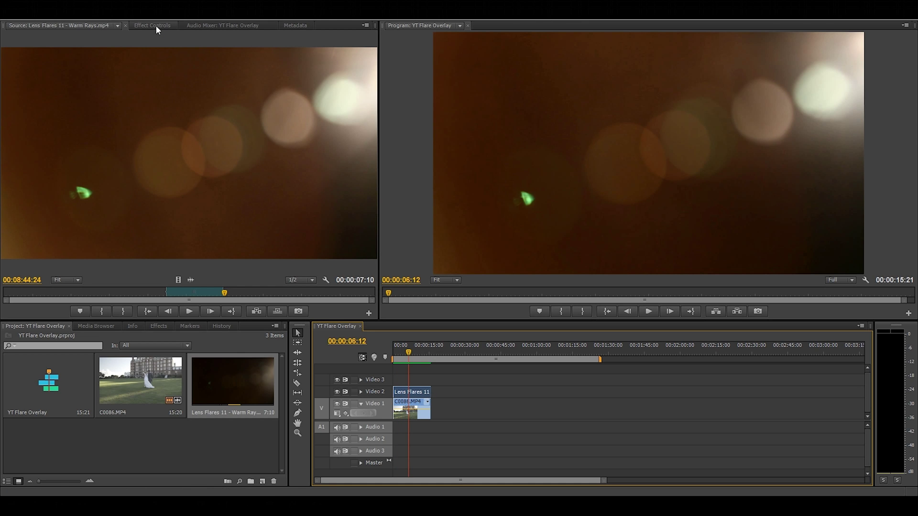
# - Set the flare clip's Opacity blend mode to Screen in Effect Controls and render the preview
pyautogui.click(155, 25)
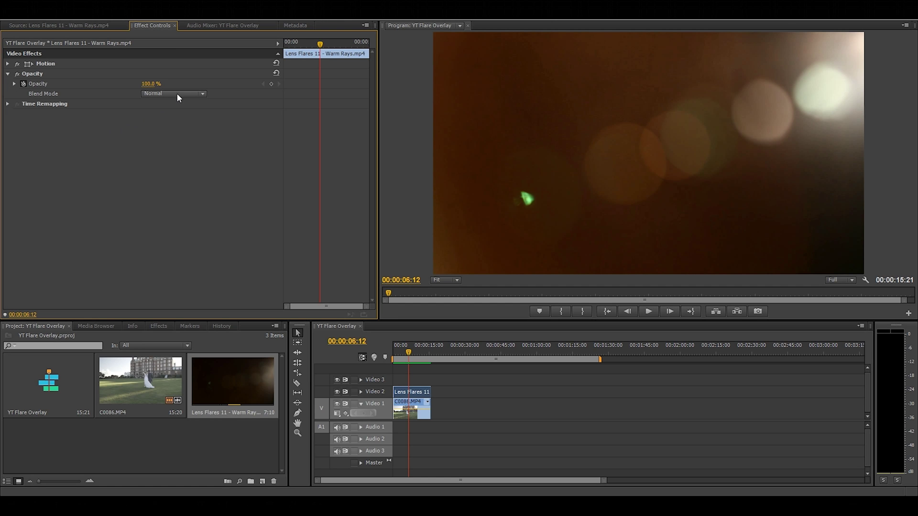
pyautogui.click(181, 94)
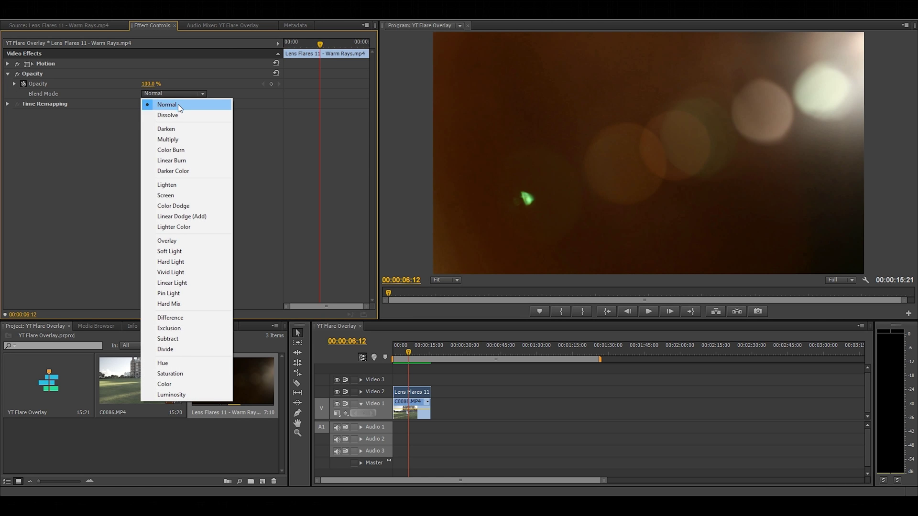
pyautogui.click(190, 195)
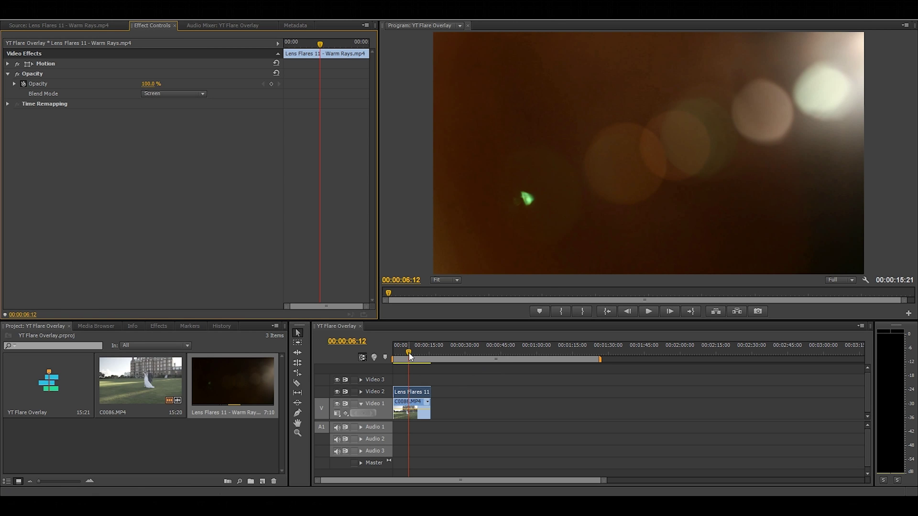
pyautogui.press('Return')
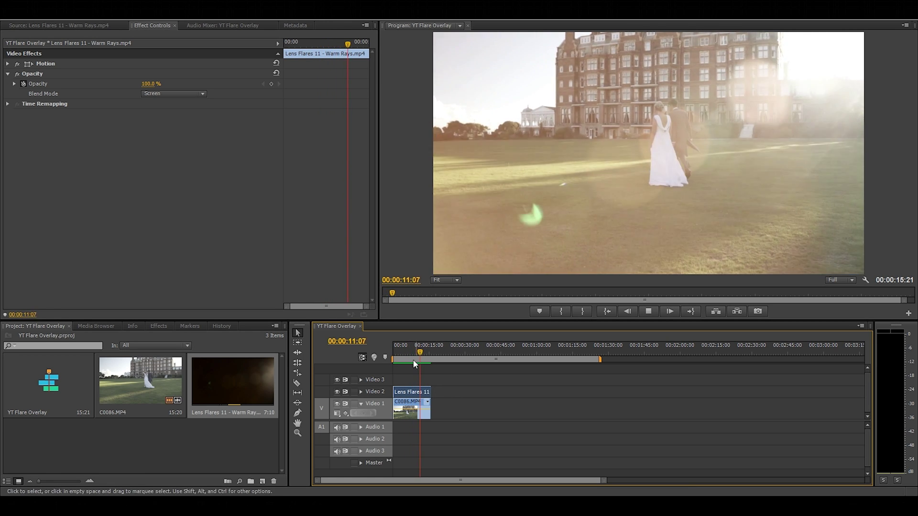
# - Visit about 1, 8 and 11 seconds and the flare's end for opacity fade keyframes, then return to start
pyautogui.press('space')
pyautogui.press('Home')
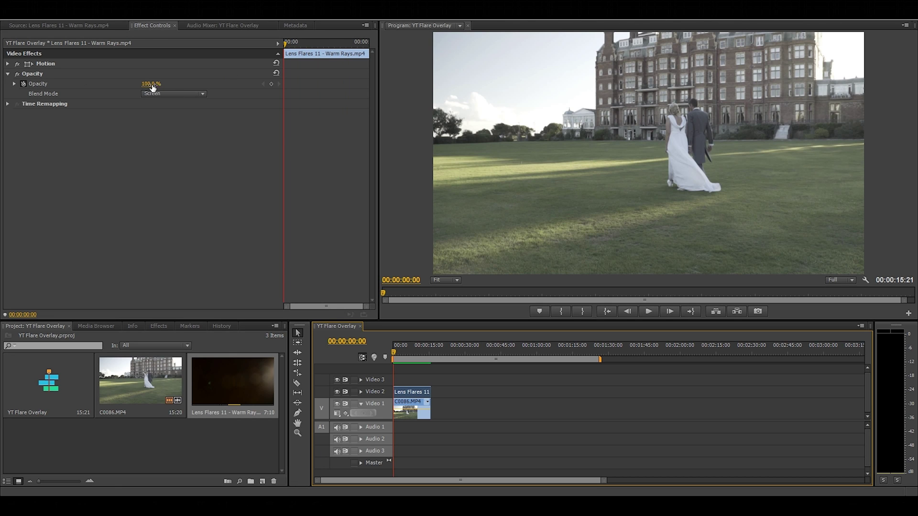
pyautogui.moveTo(282, 45); pyautogui.dragTo(292, 47)
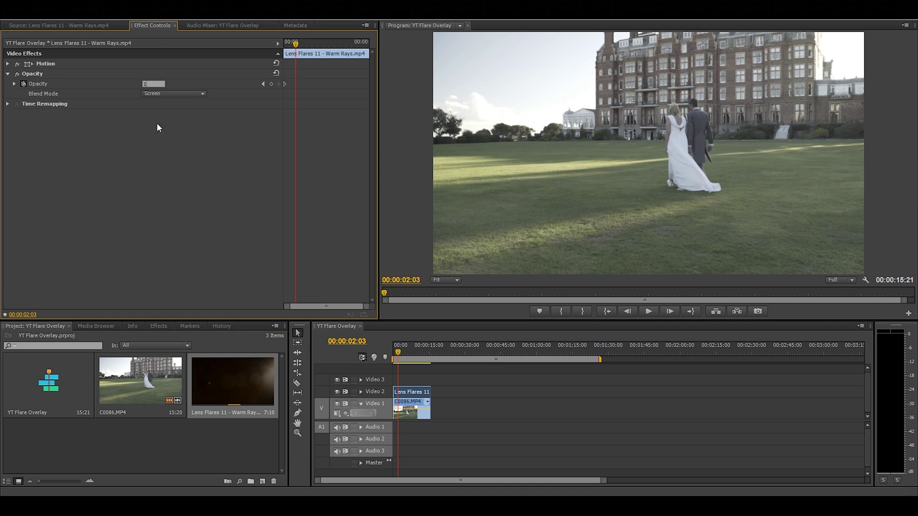
pyautogui.click(414, 357)
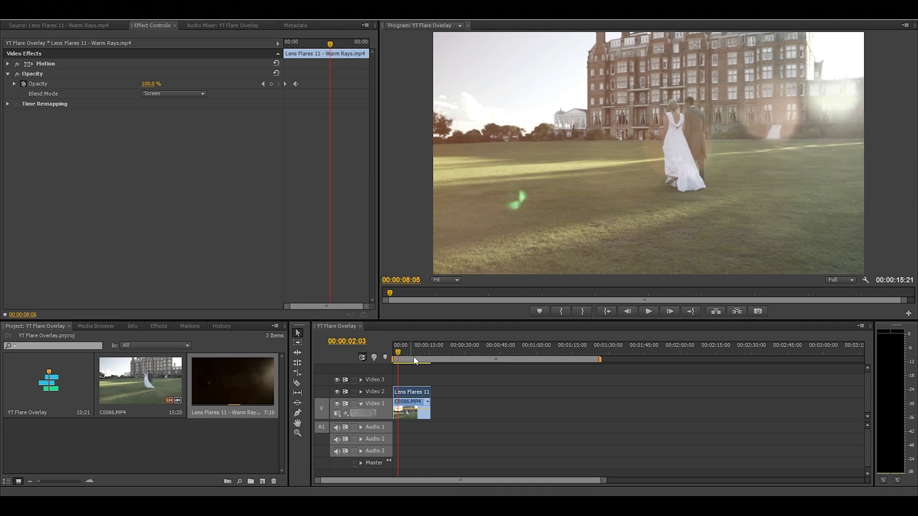
pyautogui.moveTo(419, 361); pyautogui.dragTo(421, 362)
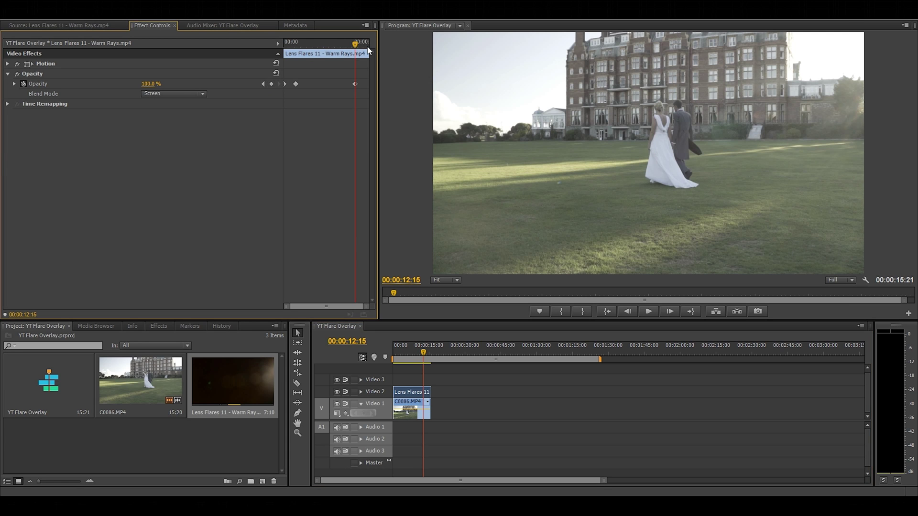
pyautogui.moveTo(362, 49); pyautogui.dragTo(389, 48)
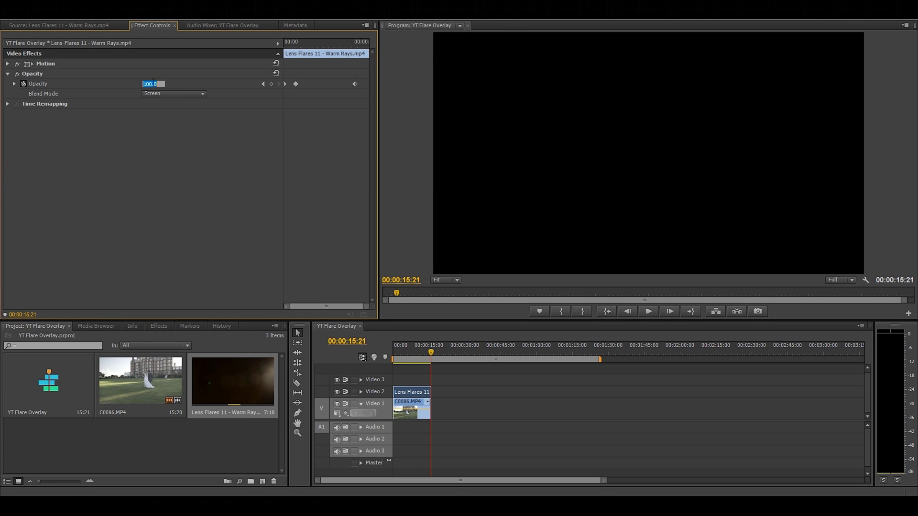
pyautogui.moveTo(418, 348); pyautogui.dragTo(322, 356)
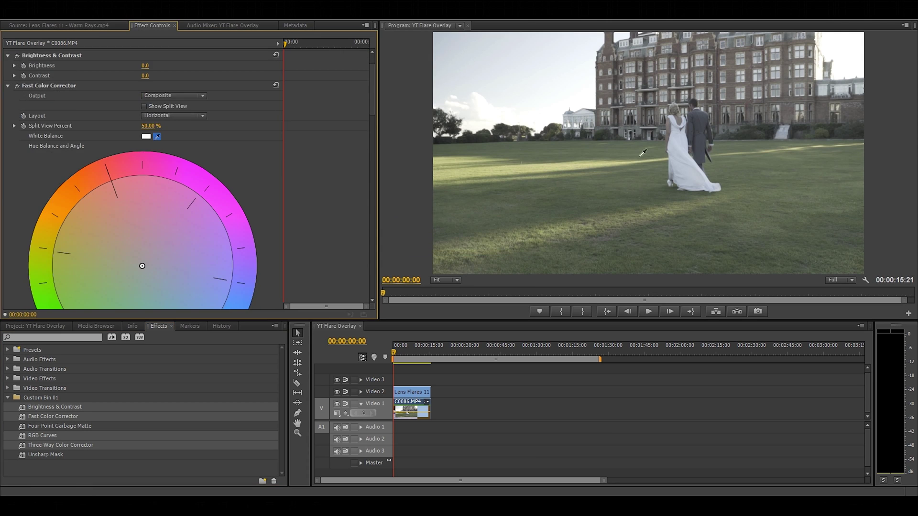
# - Boost contrast with the RGB Curves master curve, shift the Three-Way wheels, and set Master Saturation to 147
pyautogui.scroll(-5, 254, 213)
pyautogui.moveTo(21, 290); pyautogui.dragTo(31, 290)
pyautogui.moveTo(67, 245); pyautogui.dragTo(63, 246)
pyautogui.scroll(-5, 155, 257)
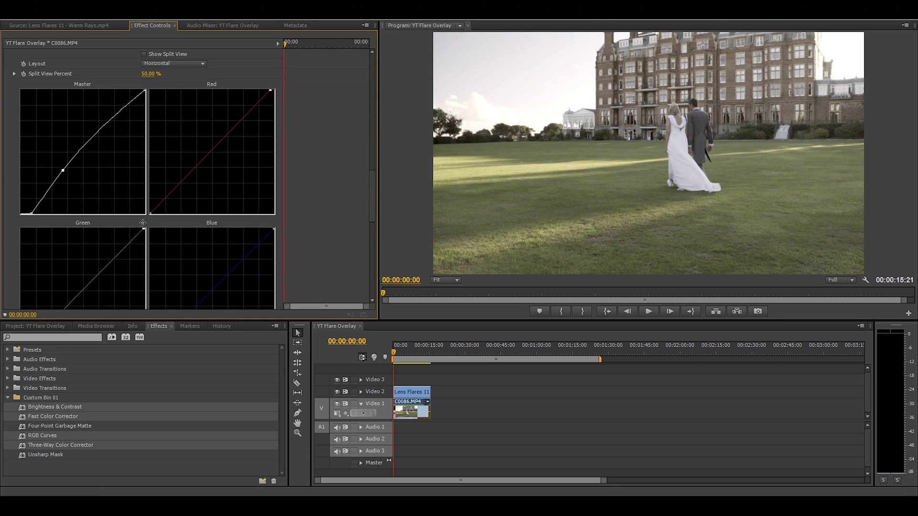
pyautogui.scroll(-6, 156, 267)
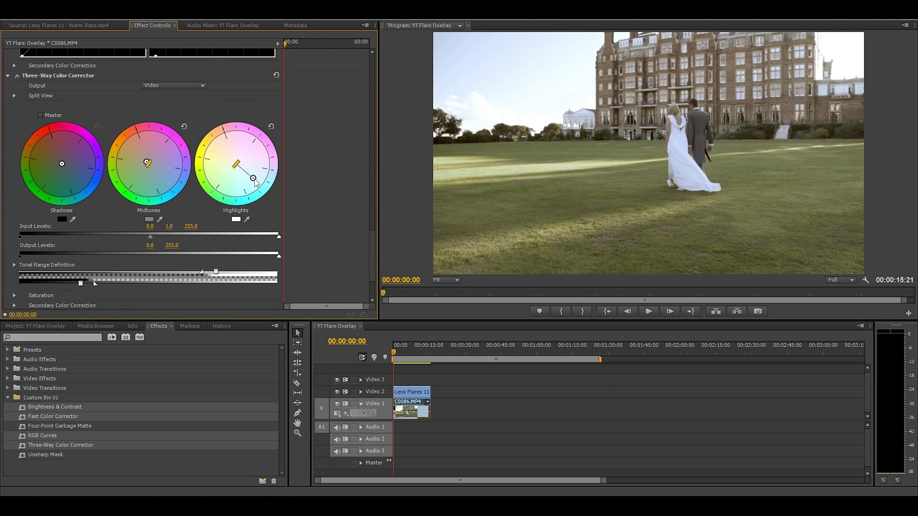
pyautogui.moveTo(259, 276); pyautogui.dragTo(241, 276)
pyautogui.scroll(-1, 143, 239)
pyautogui.scroll(-2, 325, 236)
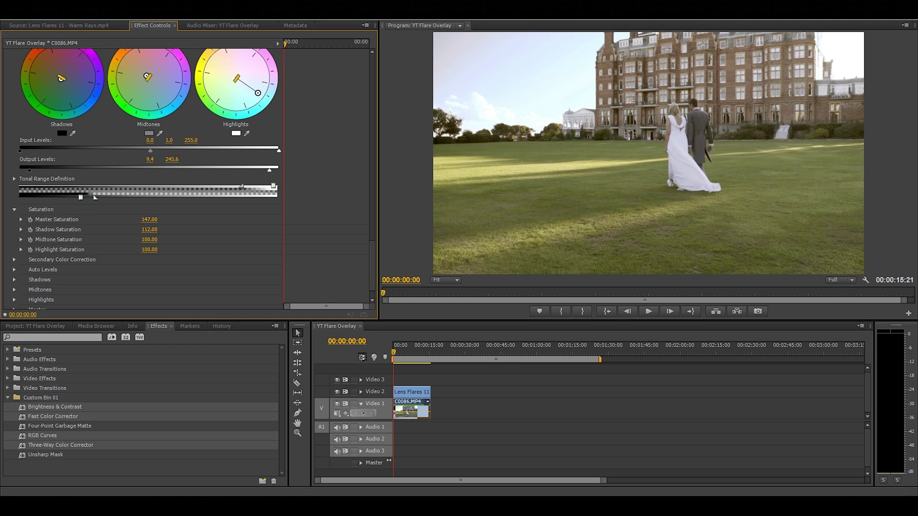
pyautogui.click(412, 409)
# - Delete Brightness & Contrast, Fast Color Corrector and Three-Way Color Corrector from C0086, then render previews
pyautogui.click(158, 92)
pyautogui.press('Delete')
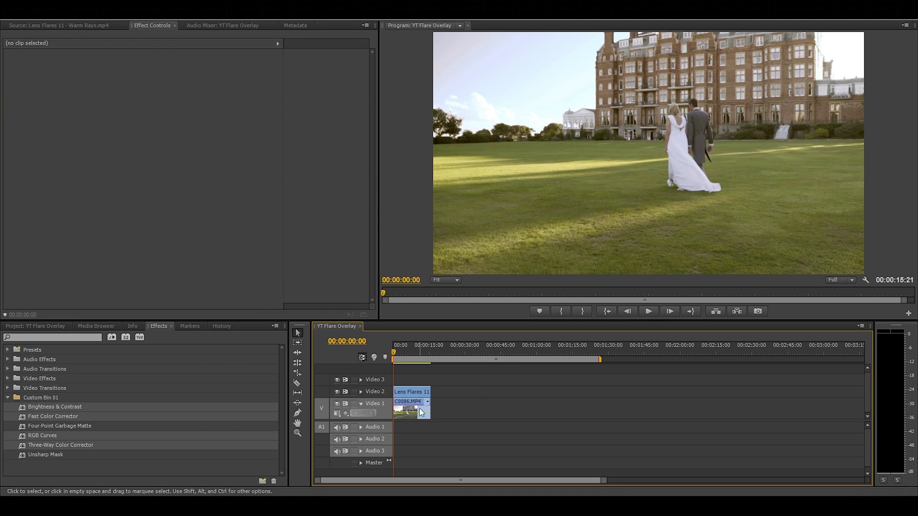
pyautogui.click(208, 93)
pyautogui.press('Delete')
pyautogui.click(93, 93)
pyautogui.press('Delete')
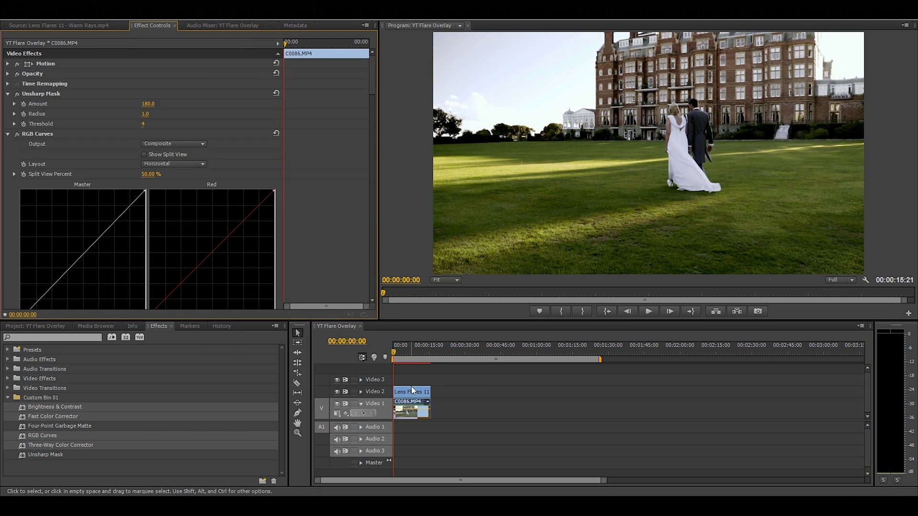
pyautogui.click(411, 385)
pyautogui.press('Return')
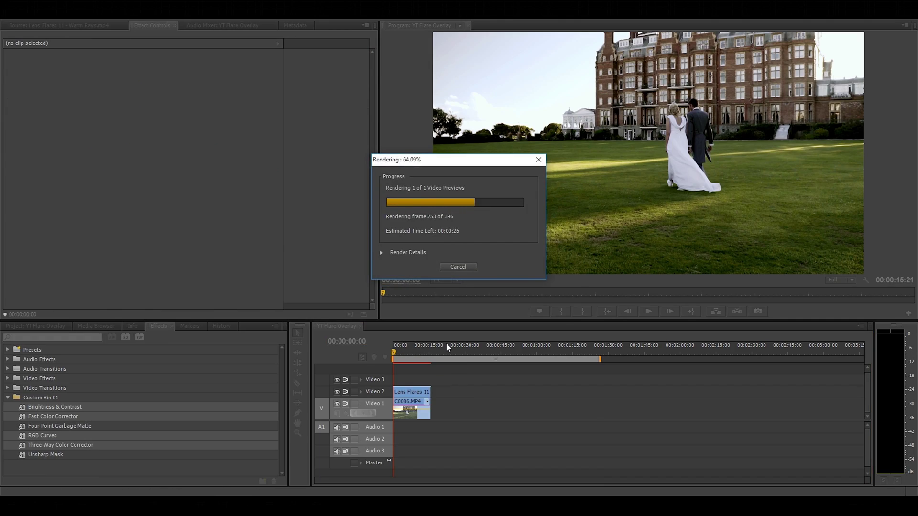